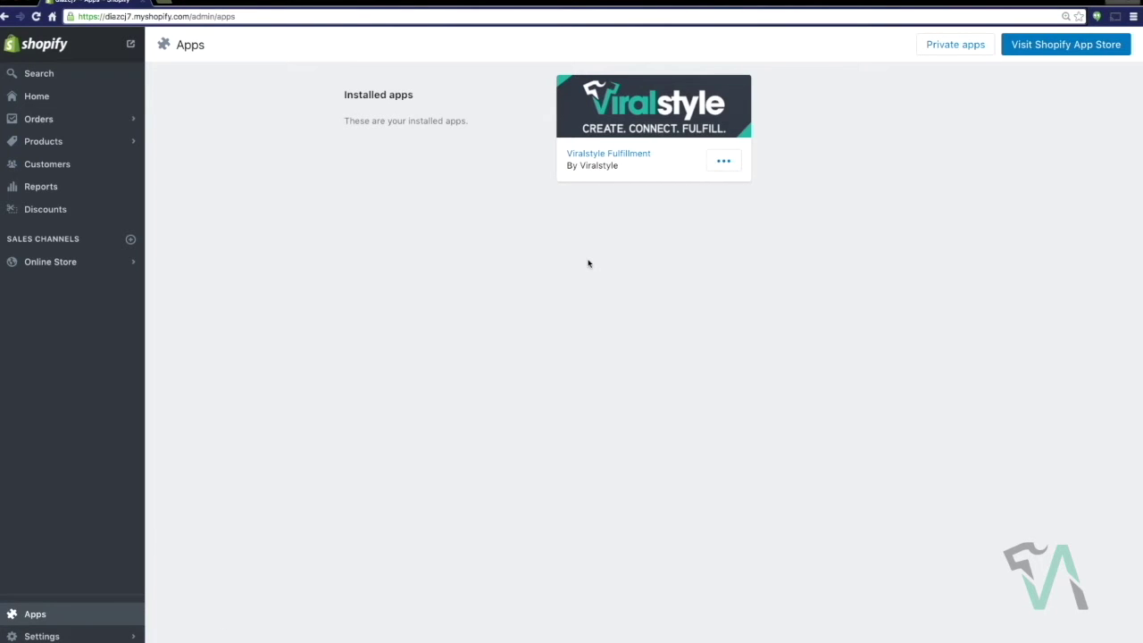
# Open the Viralstyle Fulfillment app from Installed apps to its Campaigns page
pyautogui.click(590, 158)
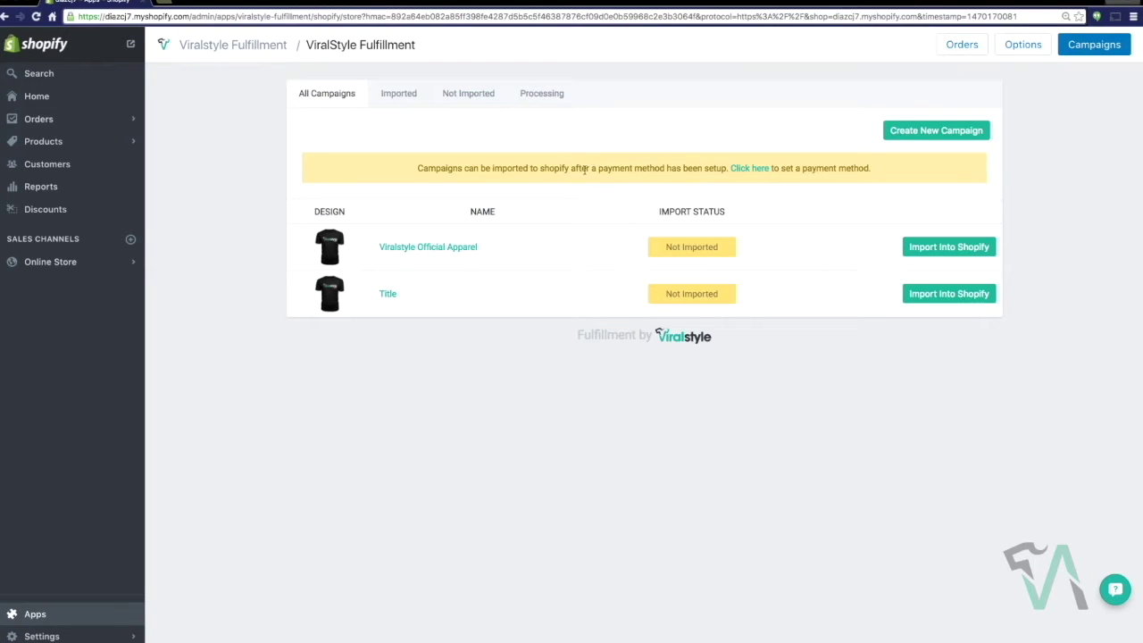
# Follow the payment notice's 'Click here' link to the Viralstyle store options, then switch to Plugin Configuration
pyautogui.click(746, 168)
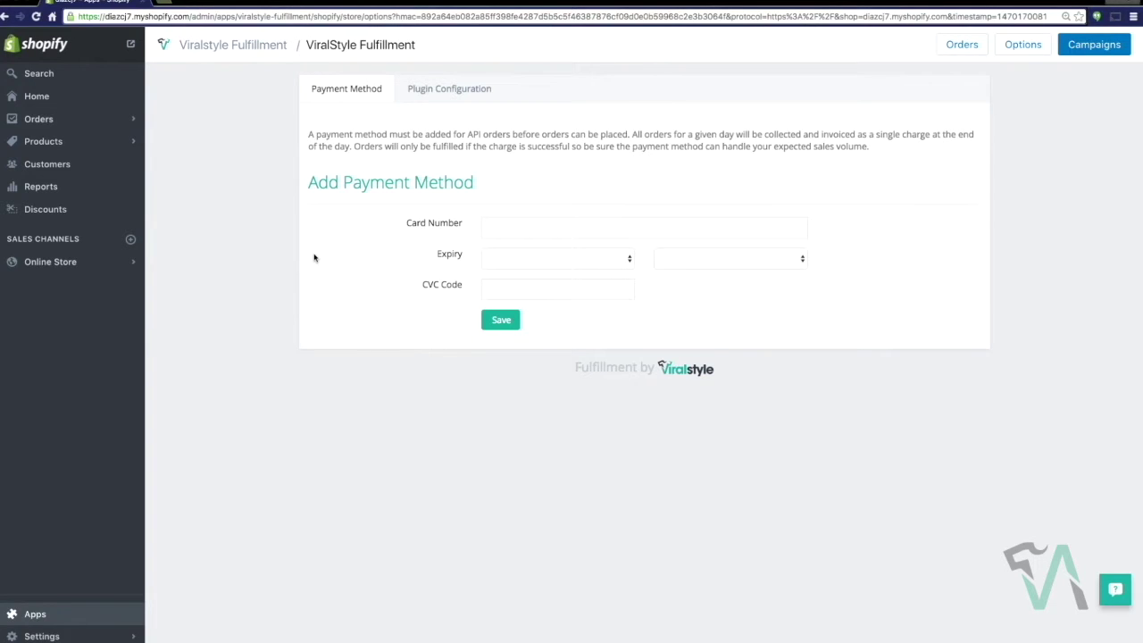
pyautogui.click(429, 86)
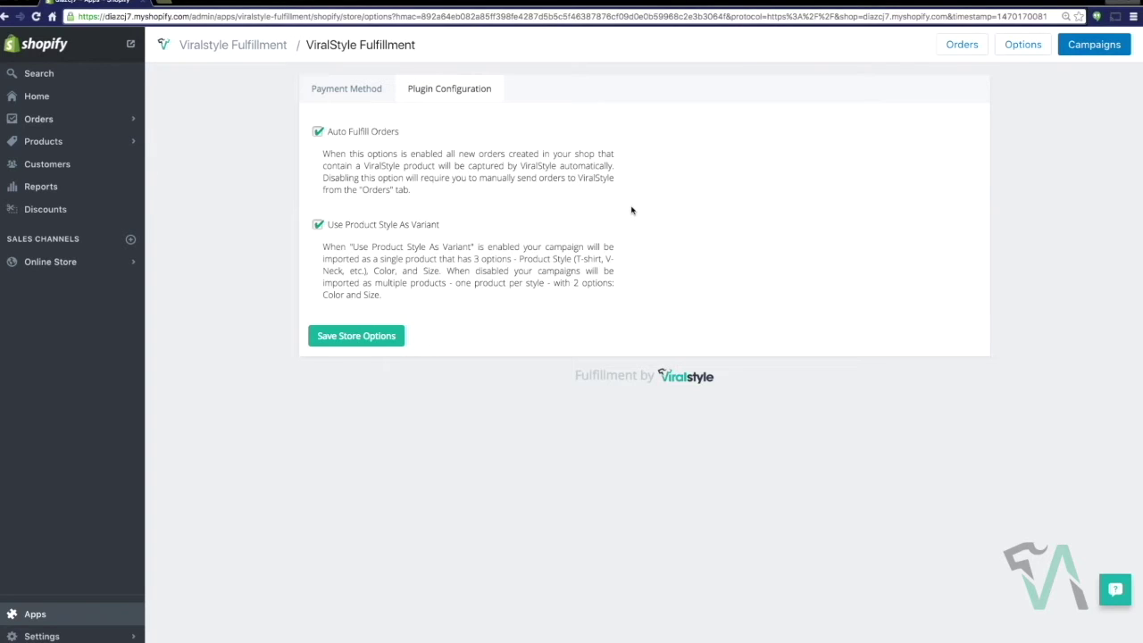
# Save the store options with Auto Fulfill Orders and Use Product Style As Variant enabled
pyautogui.click(363, 337)
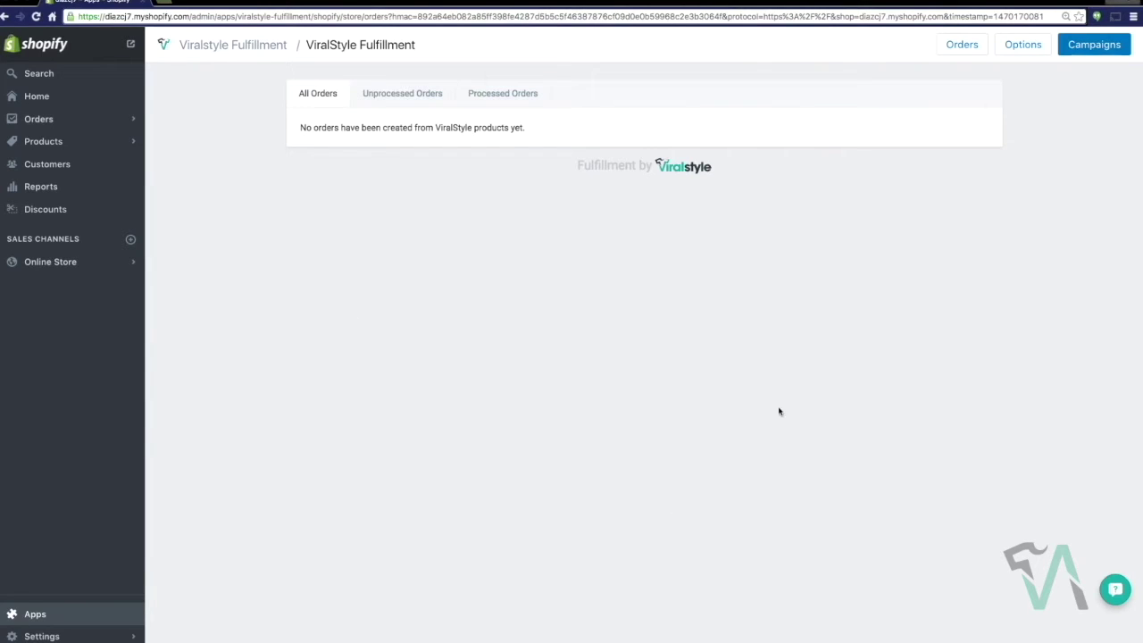
# Return from the empty Orders page to the Viralstyle Campaigns list
pyautogui.click(1102, 50)
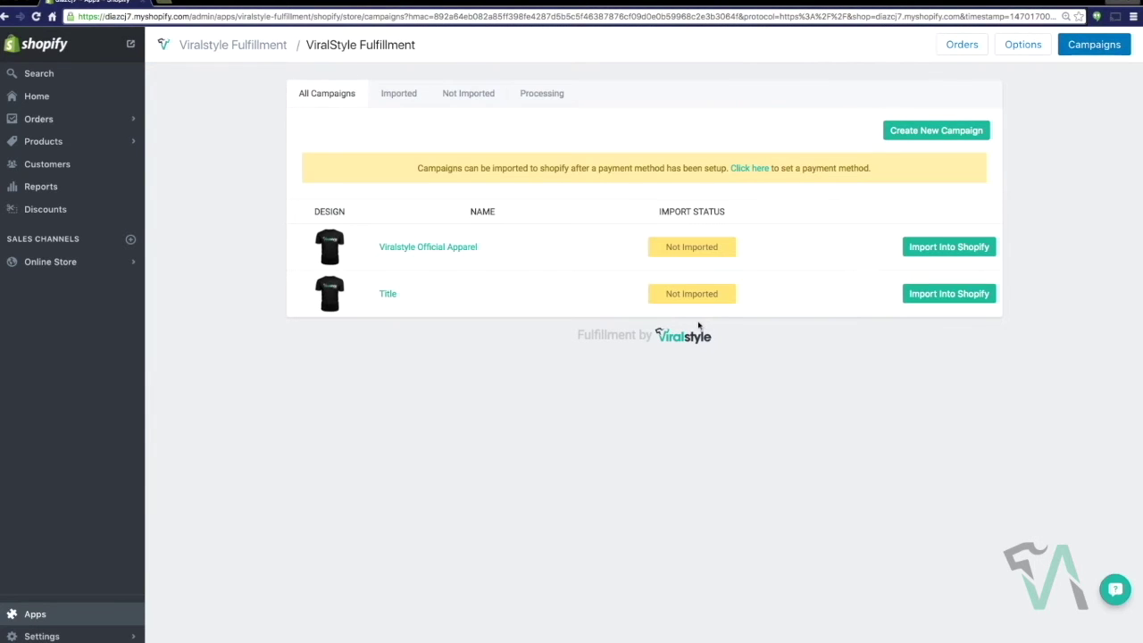
# Start a new campaign on a black Short Sleeves Premium Unisex Tee and choose Upload Image
pyautogui.click(927, 132)
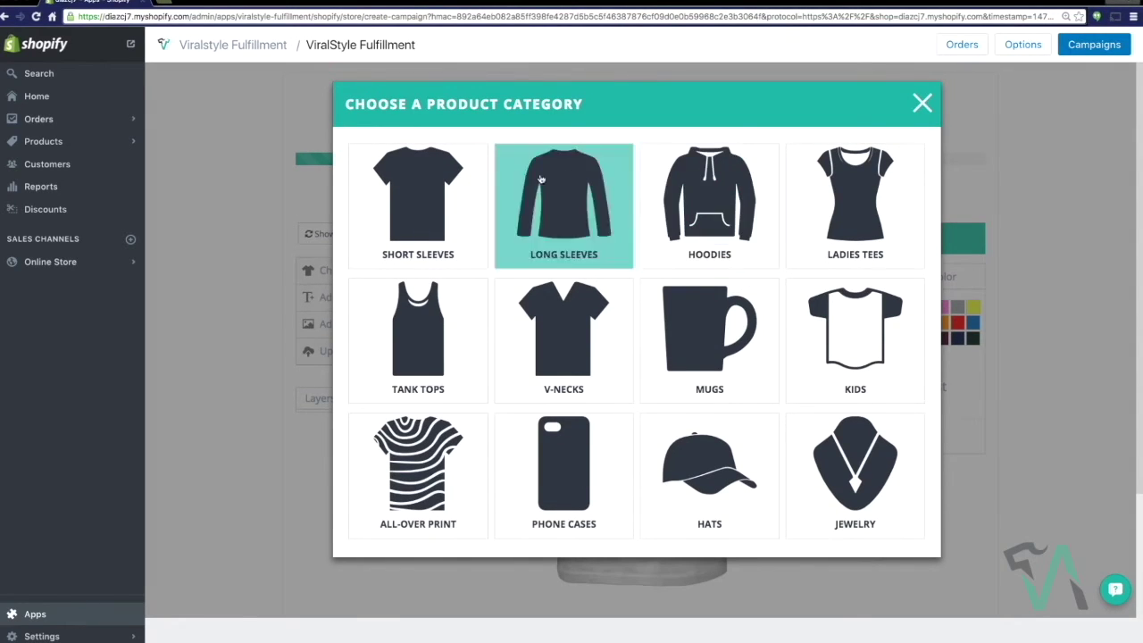
pyautogui.click(419, 205)
pyautogui.click(593, 487)
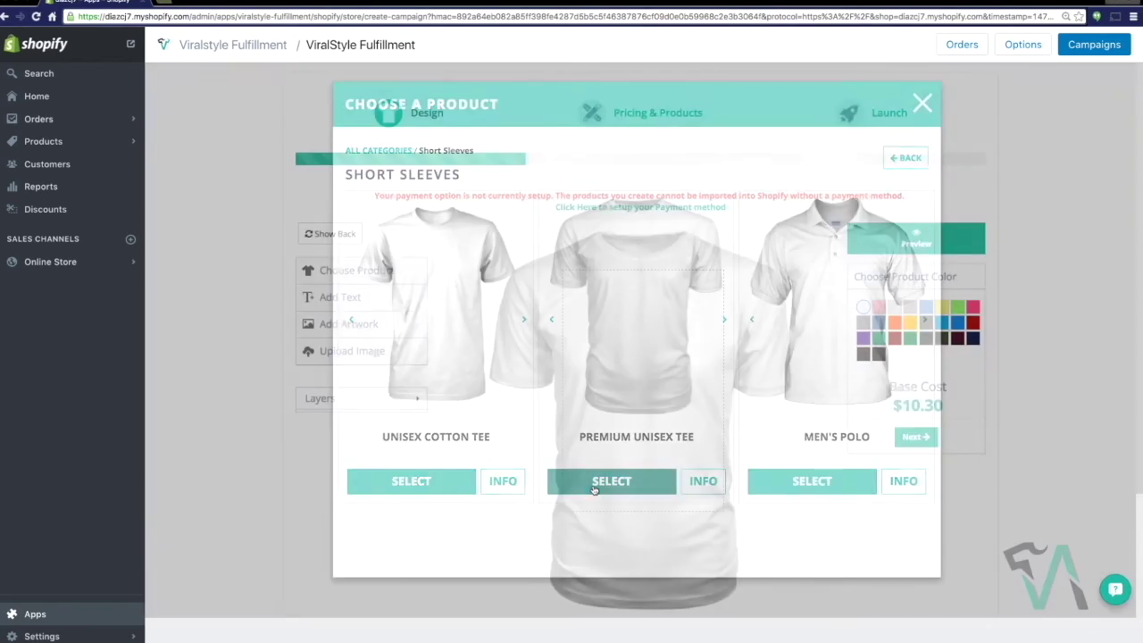
pyautogui.click(879, 354)
pyautogui.click(351, 351)
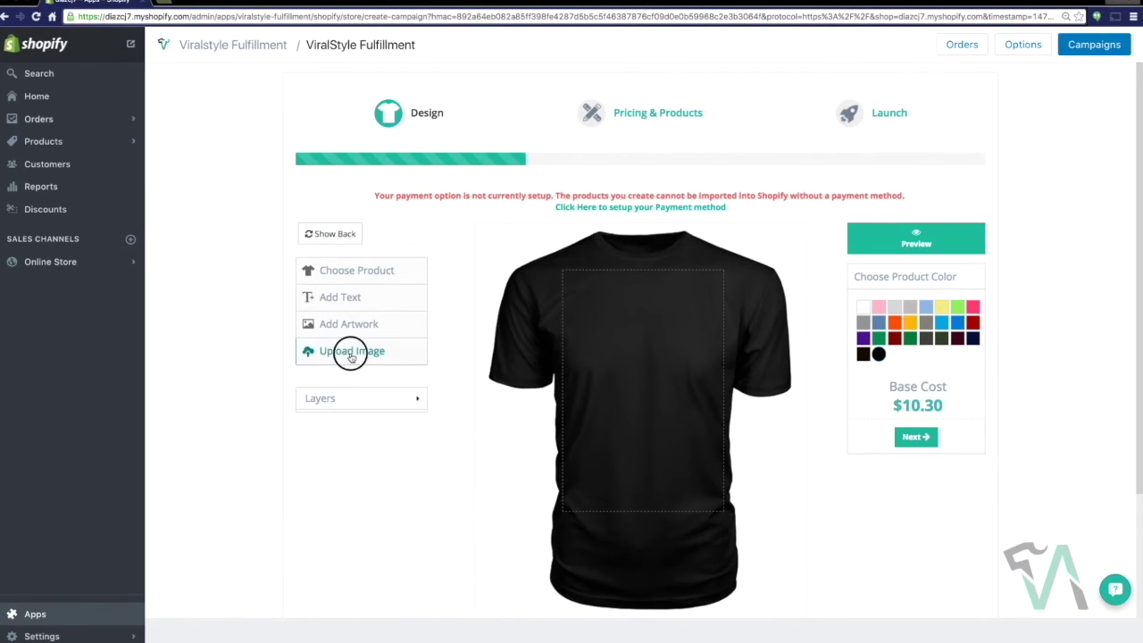
# Load the Viralstyle logo onto the tee, shrink it to chest height, and continue to pricing
pyautogui.scroll(-10, 526, 163)
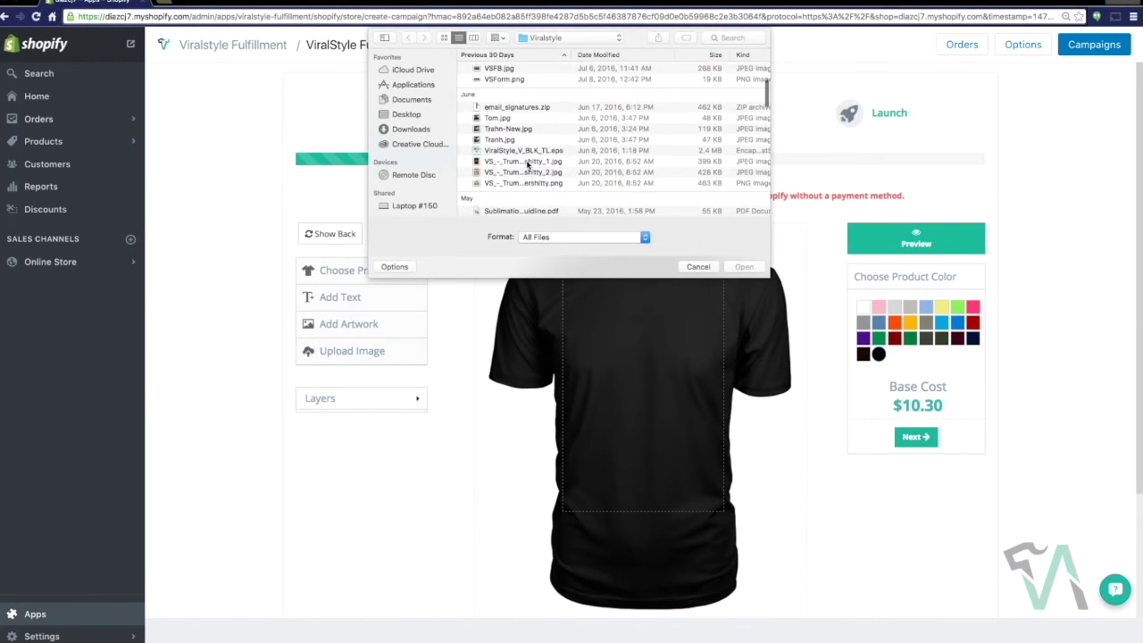
pyautogui.click(515, 182)
pyautogui.doubleClick(515, 182)
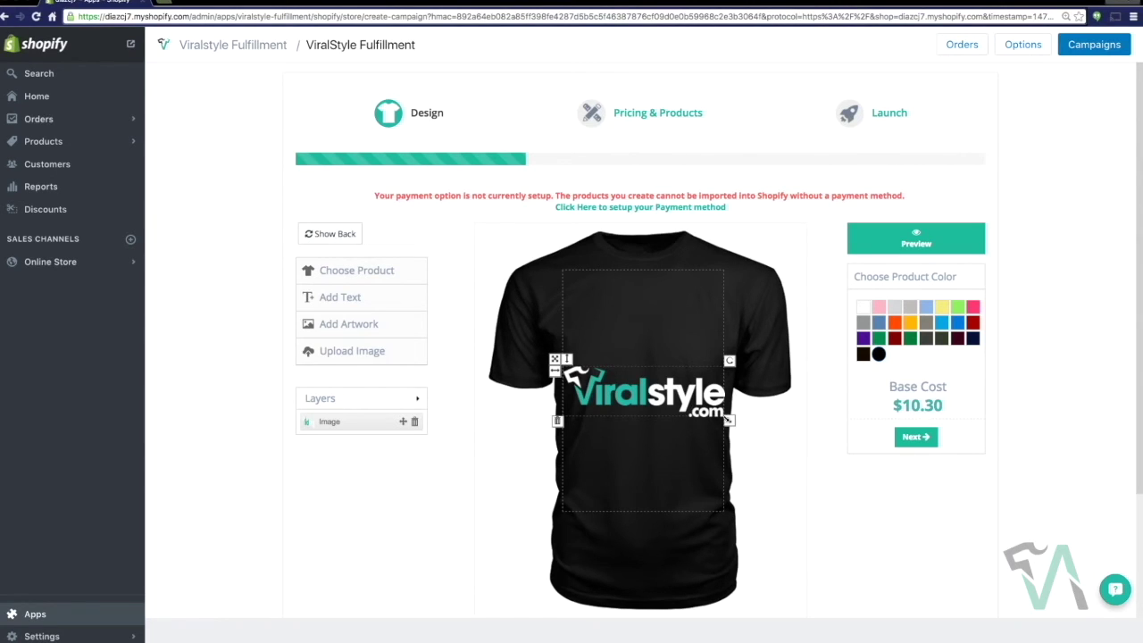
pyautogui.moveTo(728, 420); pyautogui.dragTo(668, 360)
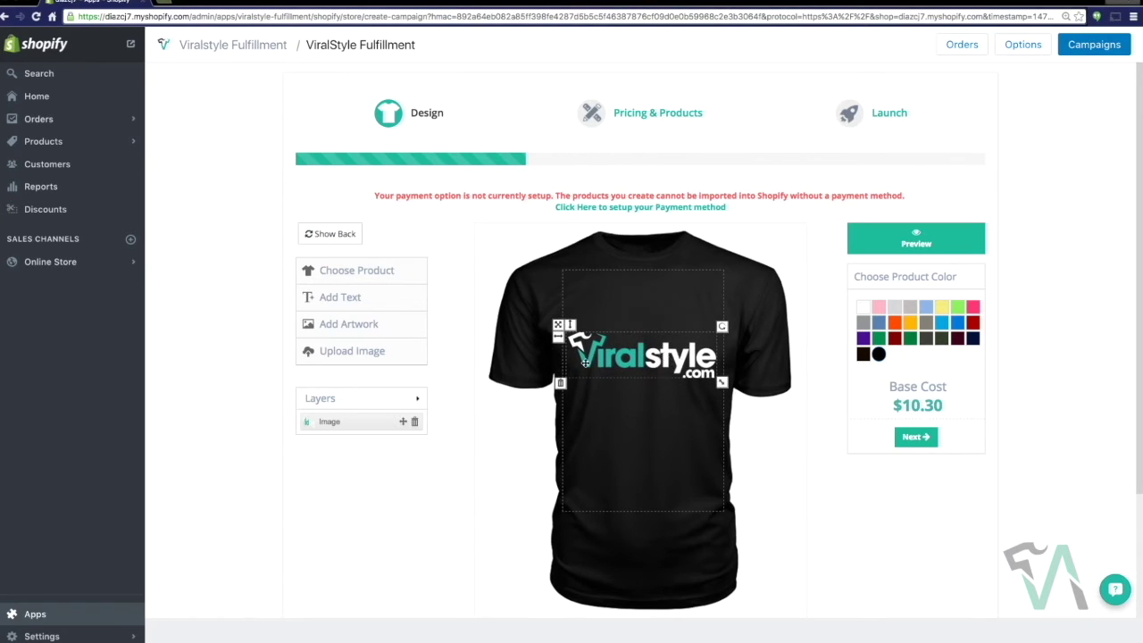
pyautogui.click(787, 502)
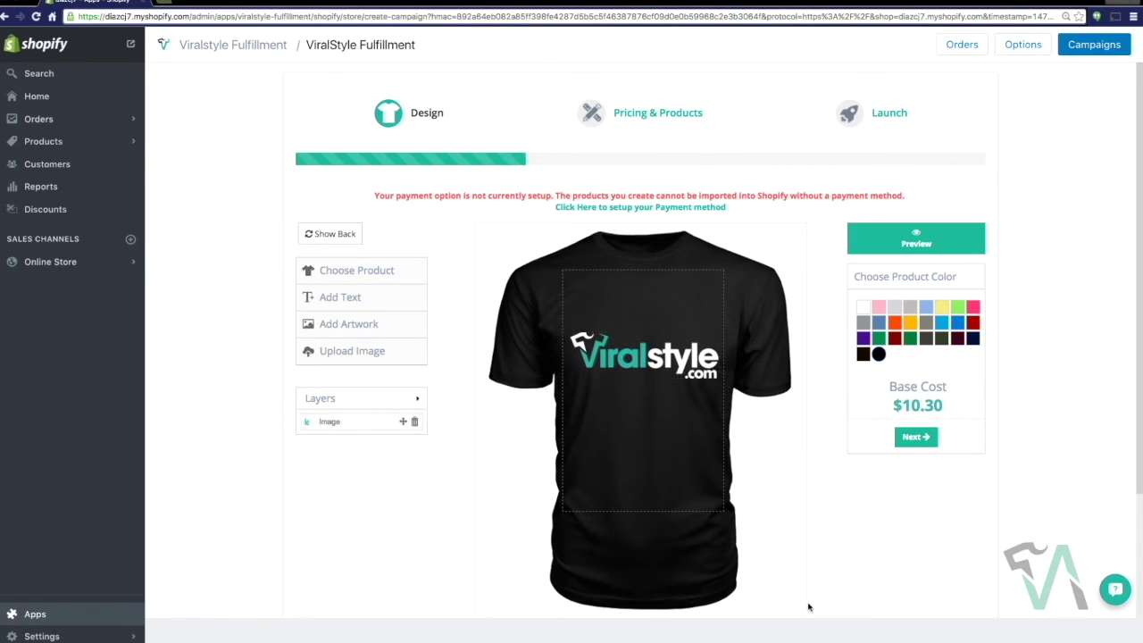
pyautogui.click(920, 438)
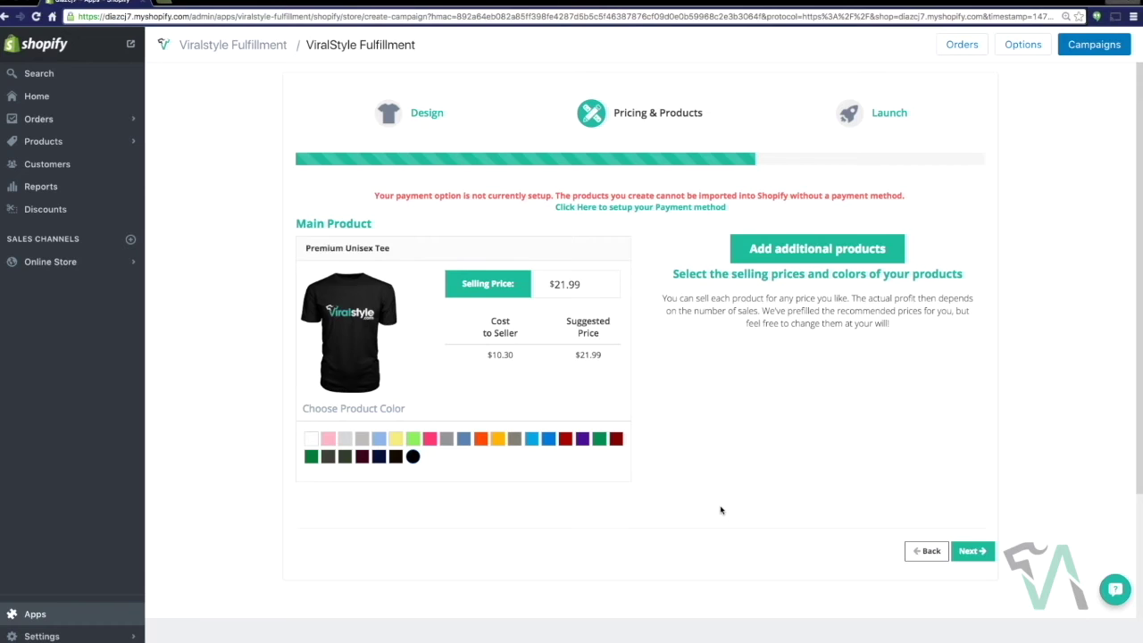
# Add Chocolate, maroon and navy as extra tee colours
pyautogui.click(396, 458)
pyautogui.click(379, 456)
pyautogui.click(361, 457)
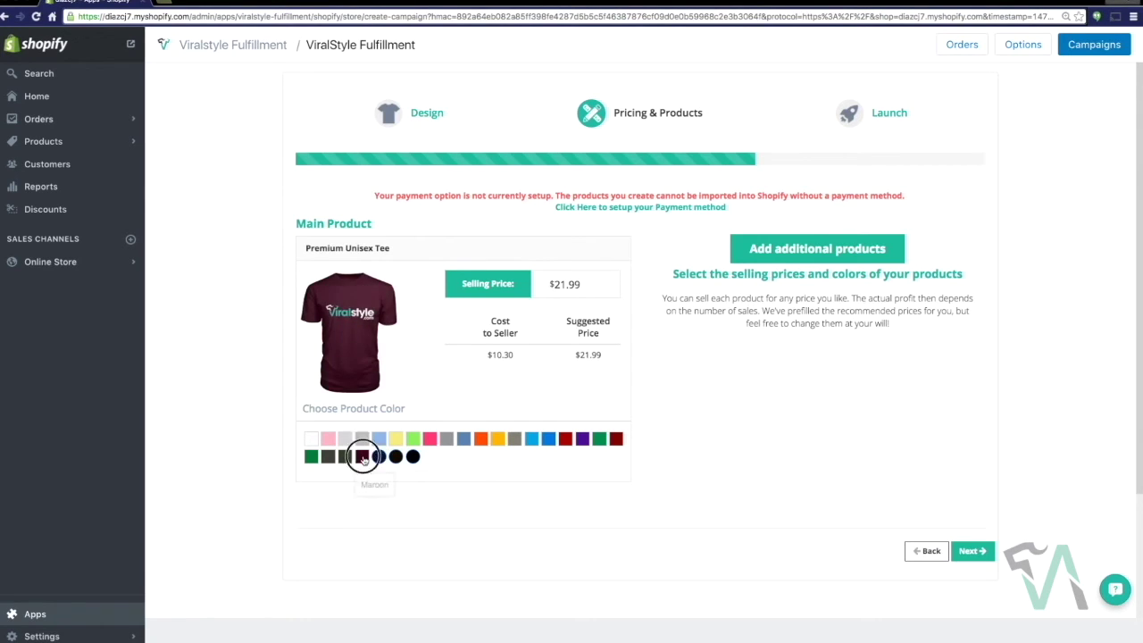
# Add Unisex Long Sleeve in black and a Gildan Hoodie, then proceed to Launch
pyautogui.click(776, 252)
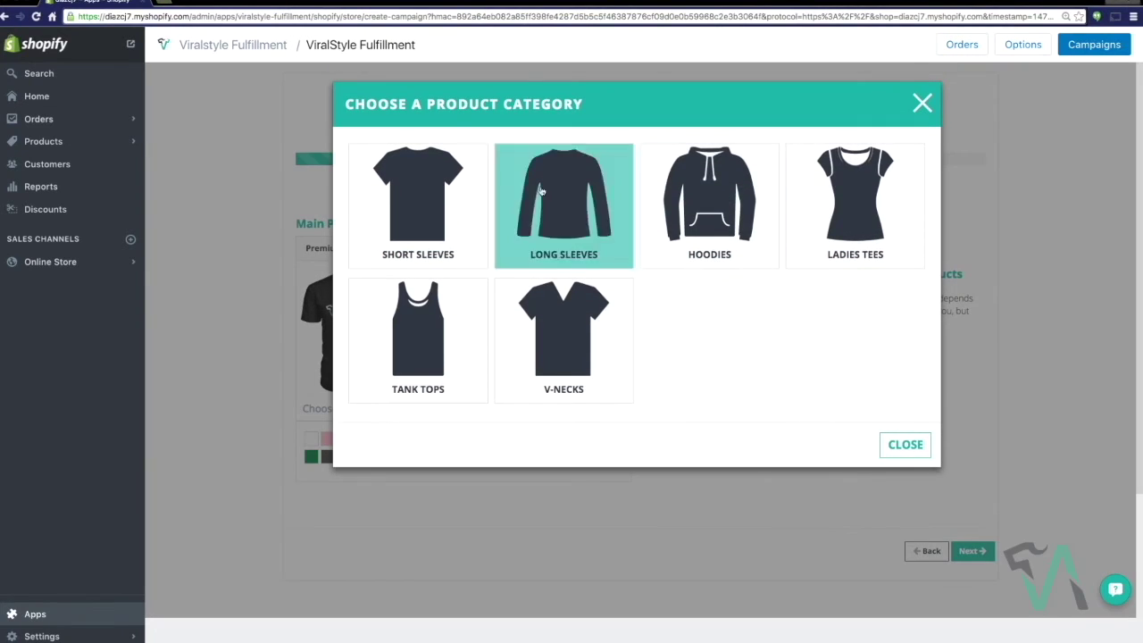
pyautogui.click(605, 220)
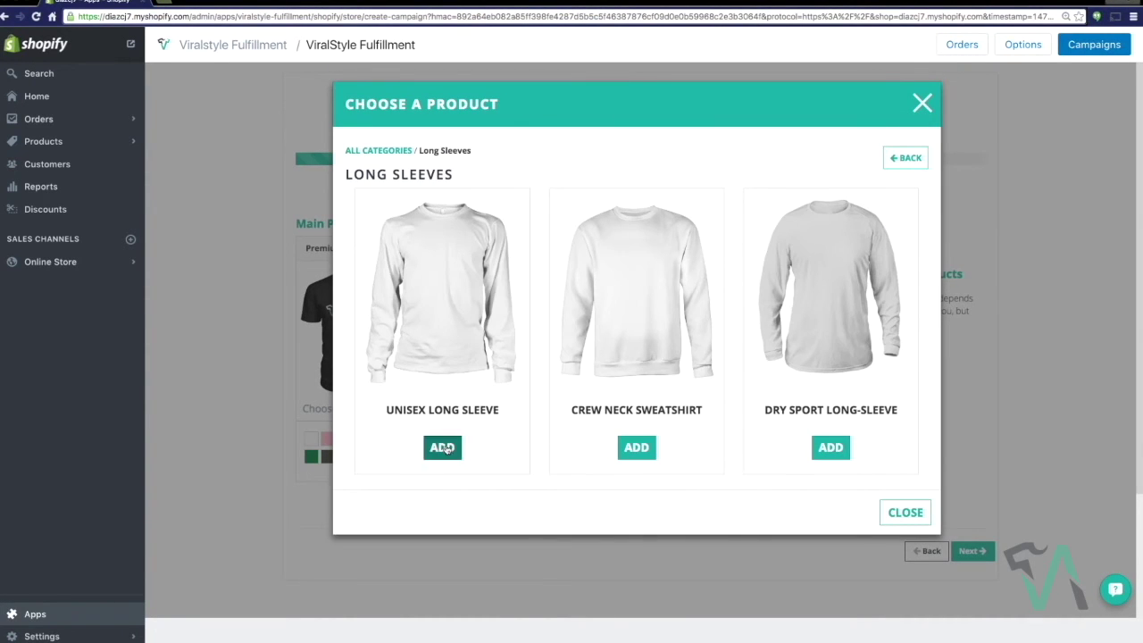
pyautogui.click(443, 447)
pyautogui.click(708, 205)
pyautogui.click(442, 447)
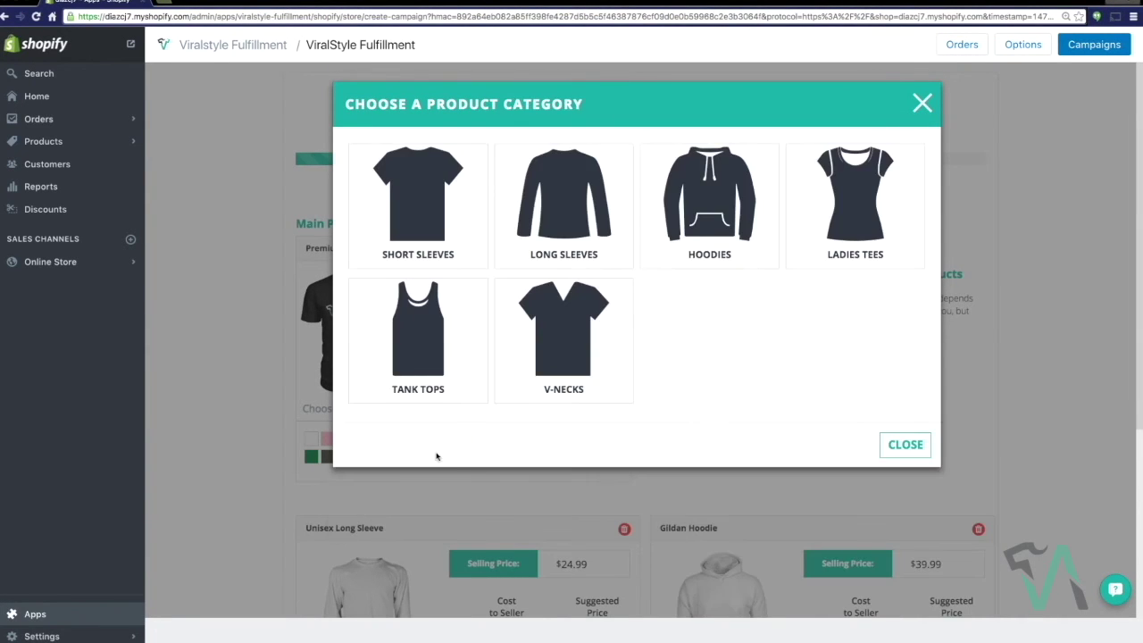
pyautogui.click(904, 444)
pyautogui.scroll(-3, 733, 463)
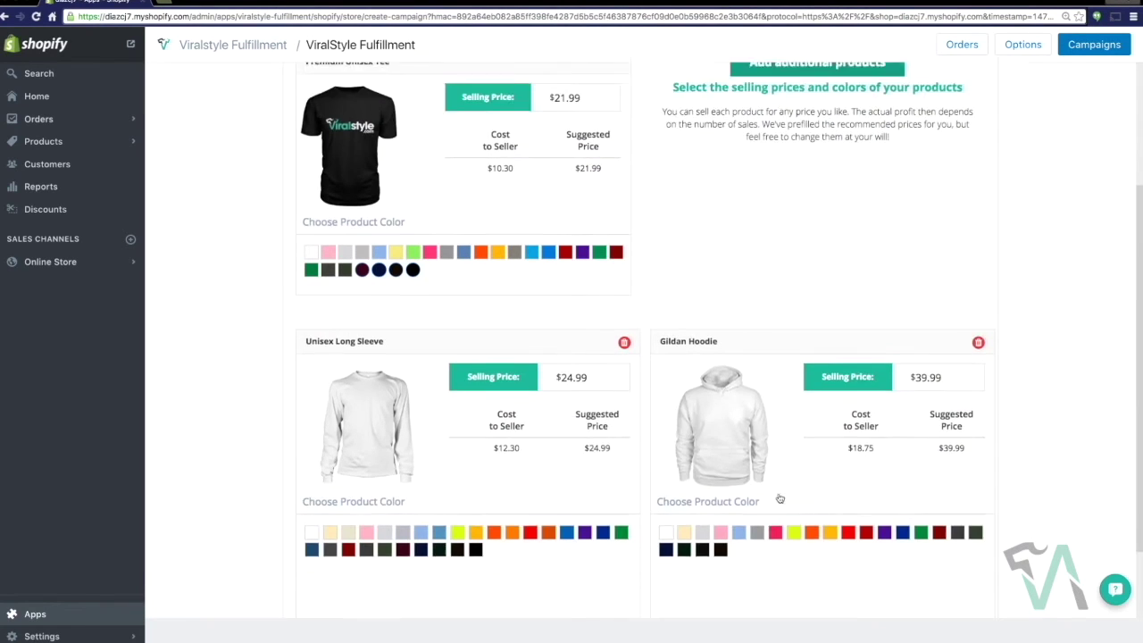
pyautogui.click(475, 450)
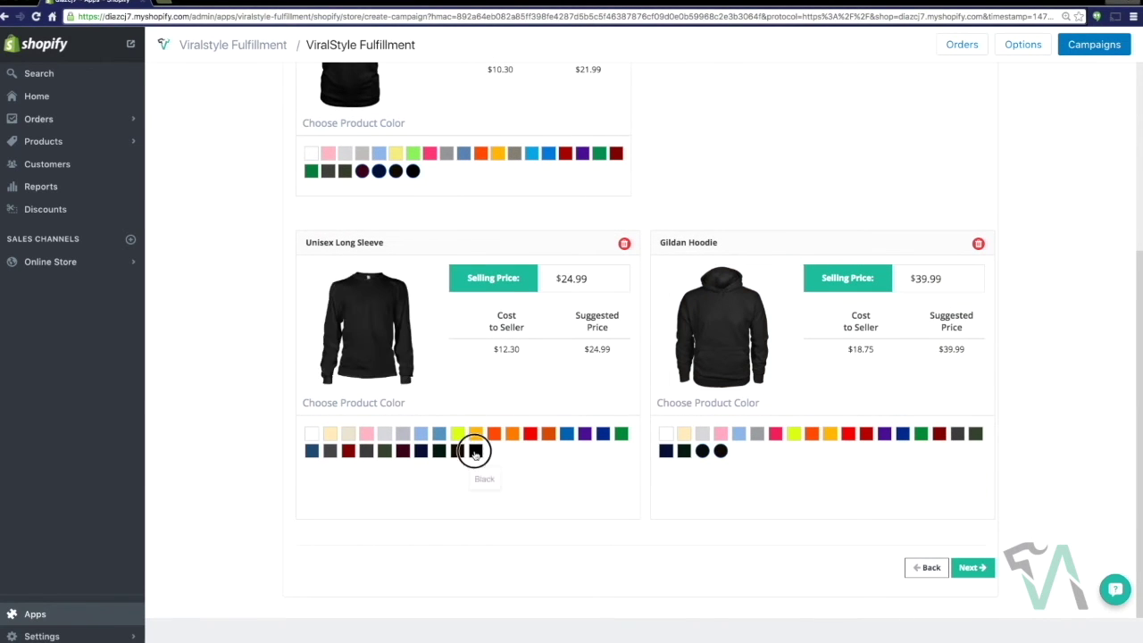
pyautogui.click(972, 570)
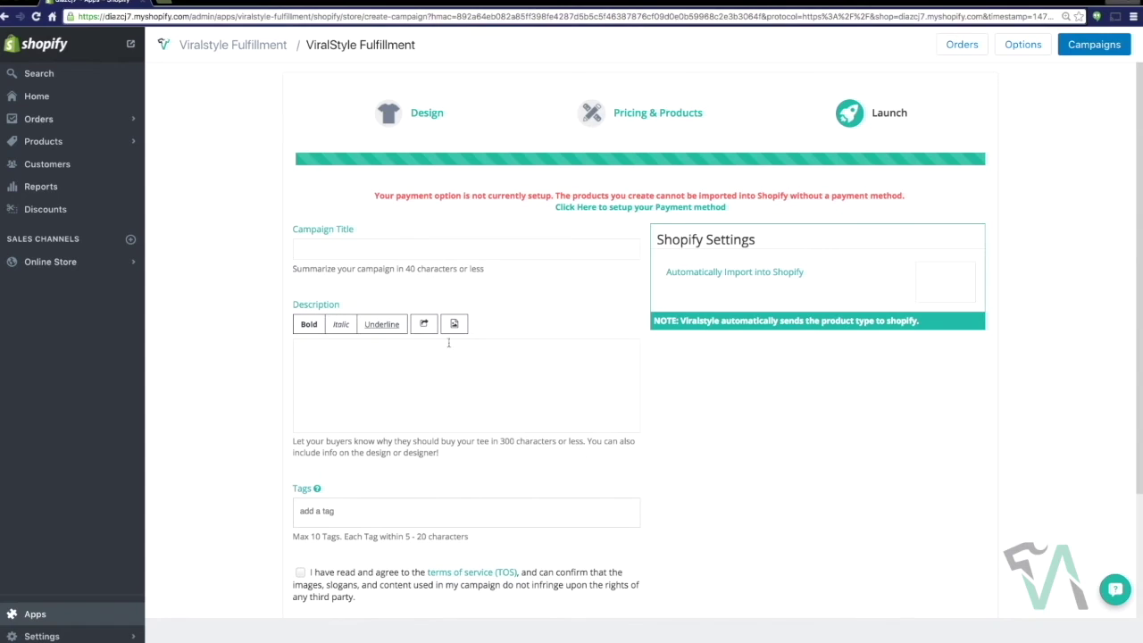
# Enter 'Virastyle Official Apparel' as the campaign title
pyautogui.click(393, 253)
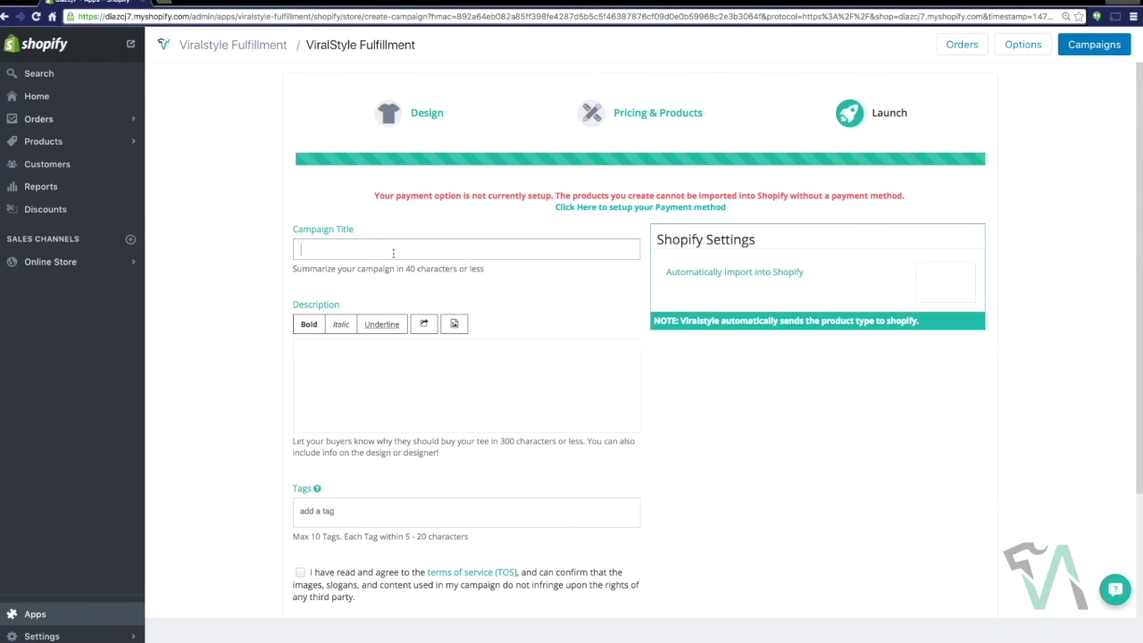
pyautogui.write('Virastyle Offical')
pyautogui.press('BackSpace')
pyautogui.write('ial Apparel')
# Copy the campaign title into the Description box
pyautogui.click(334, 352)
pyautogui.moveTo(437, 255); pyautogui.dragTo(300, 249)
pyautogui.hotkey('ctrl', 'c')
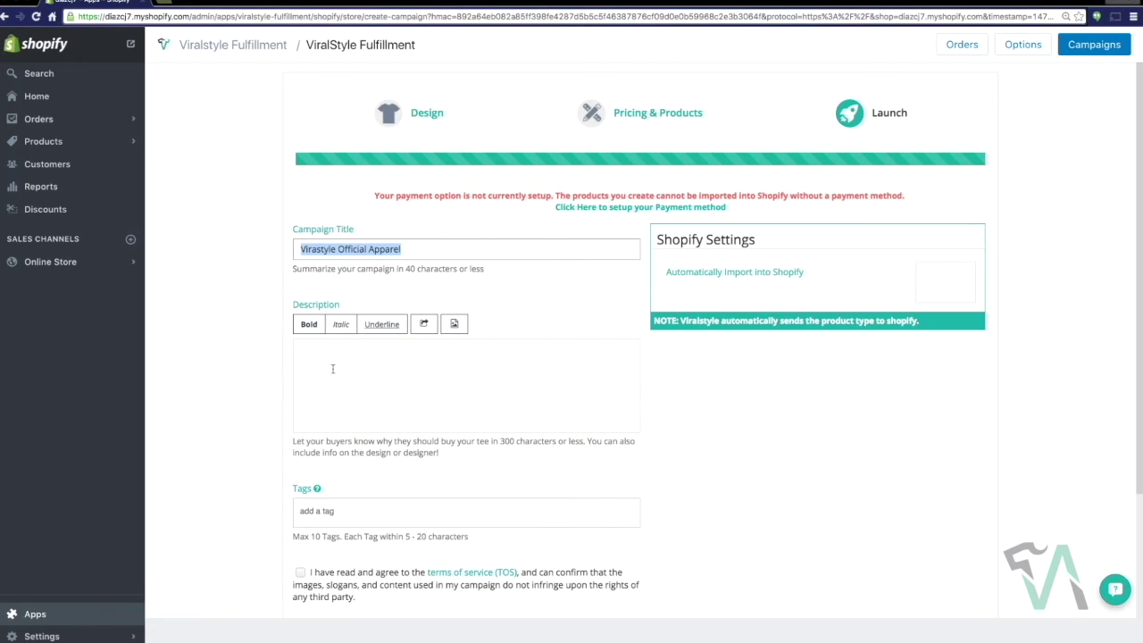
pyautogui.click(344, 367)
pyautogui.hotkey('ctrl', 'v')
pyautogui.click(755, 377)
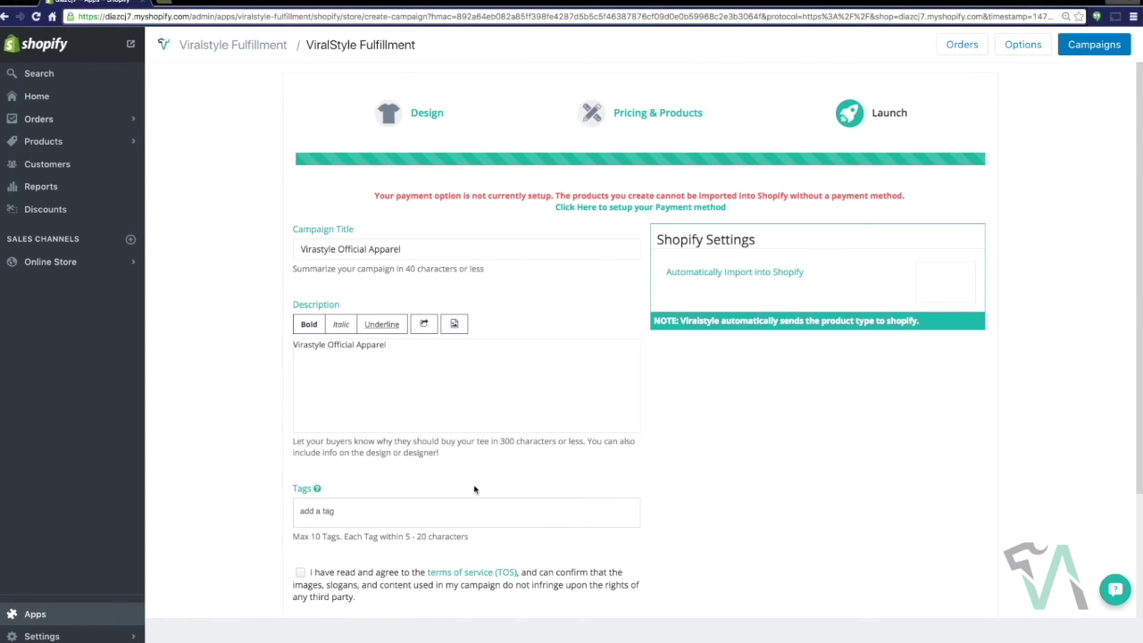
pyautogui.scroll(-3, 455, 491)
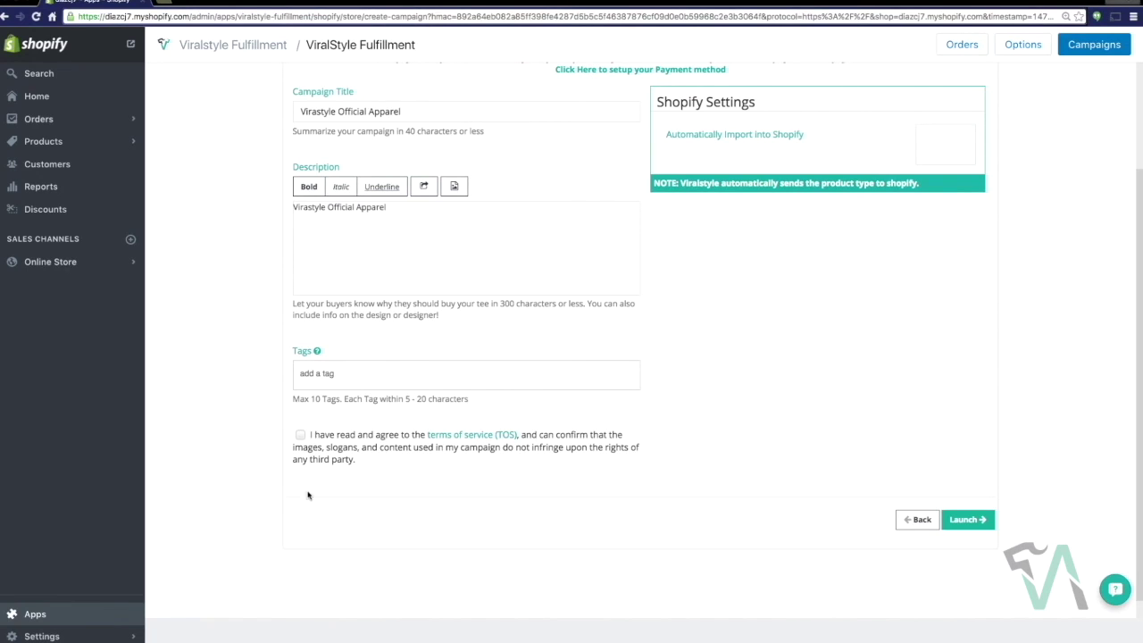
# Accept the terms of service and launch the Virastyle Official Apparel campaign
pyautogui.click(300, 436)
pyautogui.scroll(3, 755, 434)
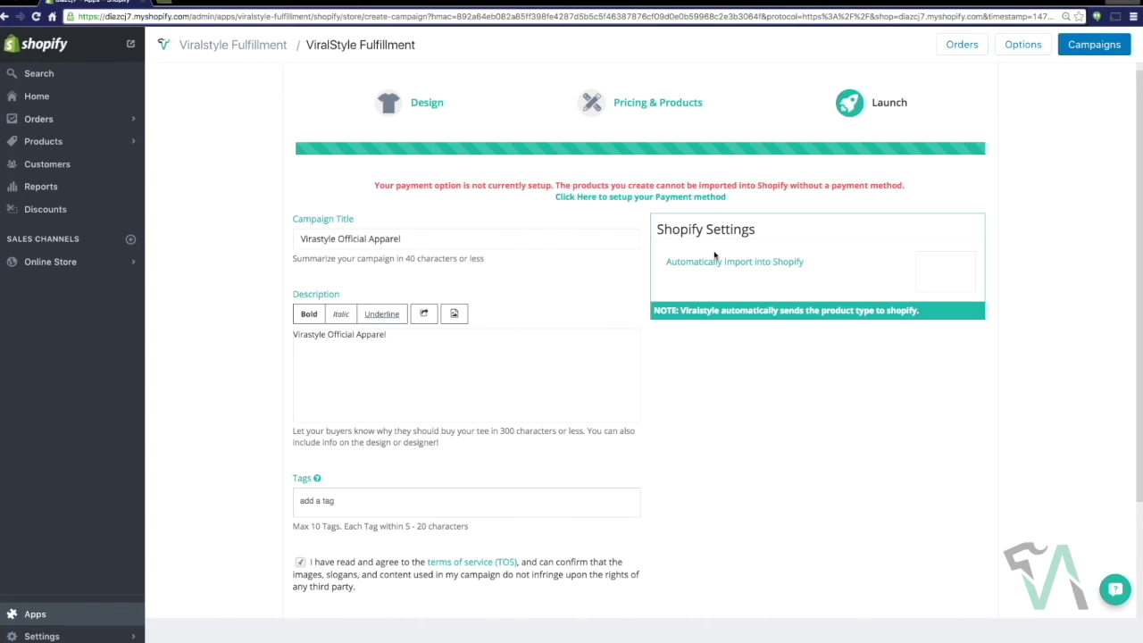
pyautogui.click(715, 263)
pyautogui.scroll(-3, 734, 295)
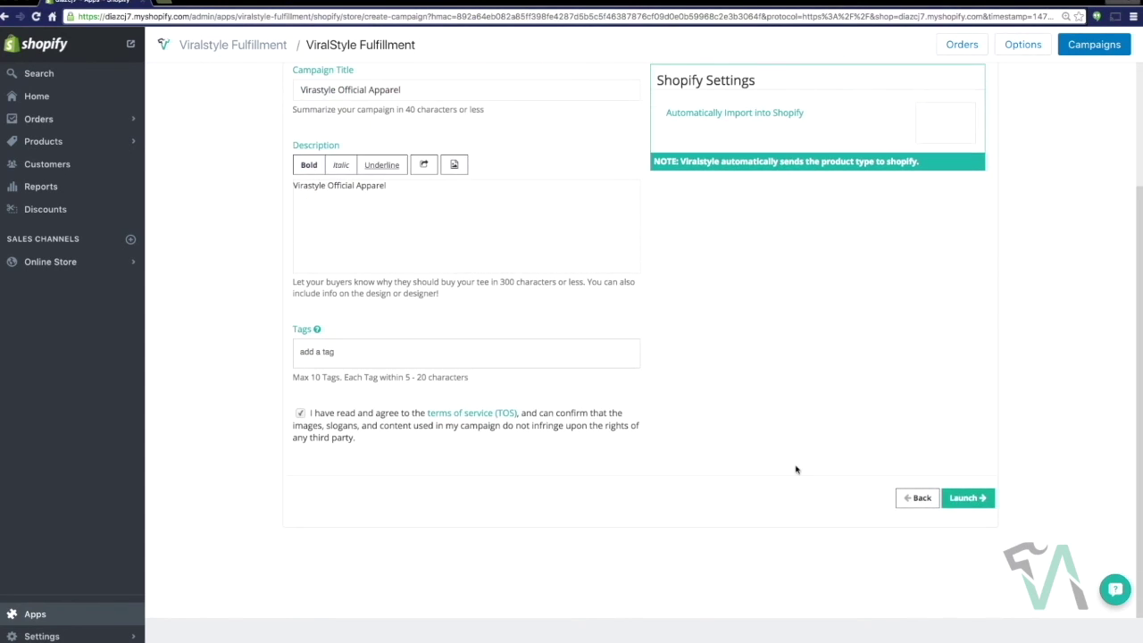
pyautogui.click(966, 498)
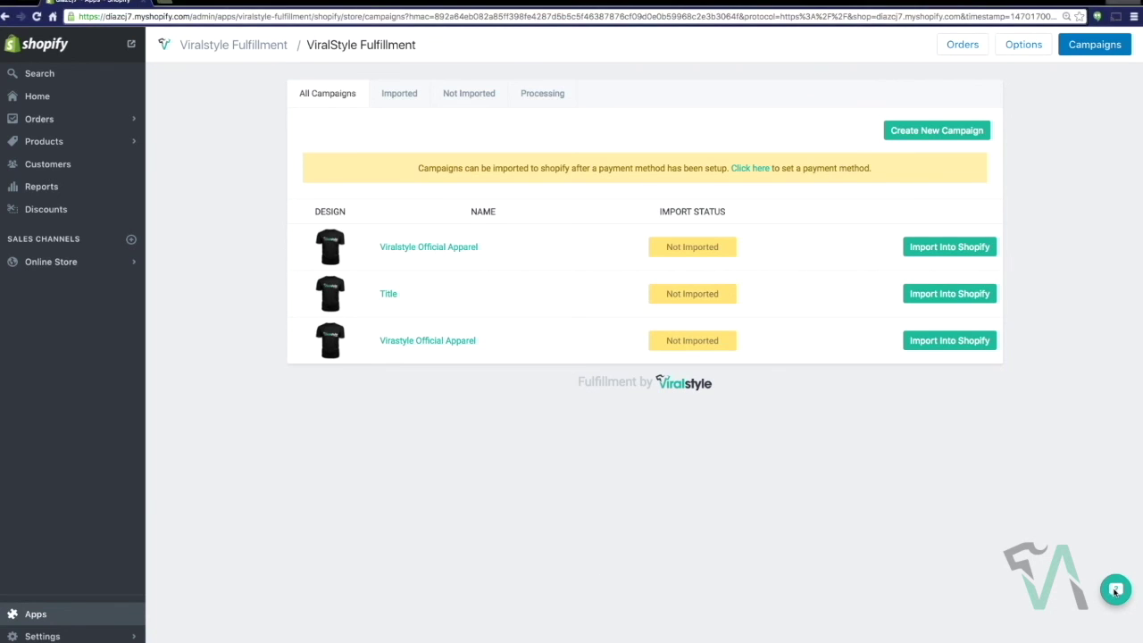
# Open the Viralstyle Team support chat from the bubble at bottom right
pyautogui.click(1115, 591)
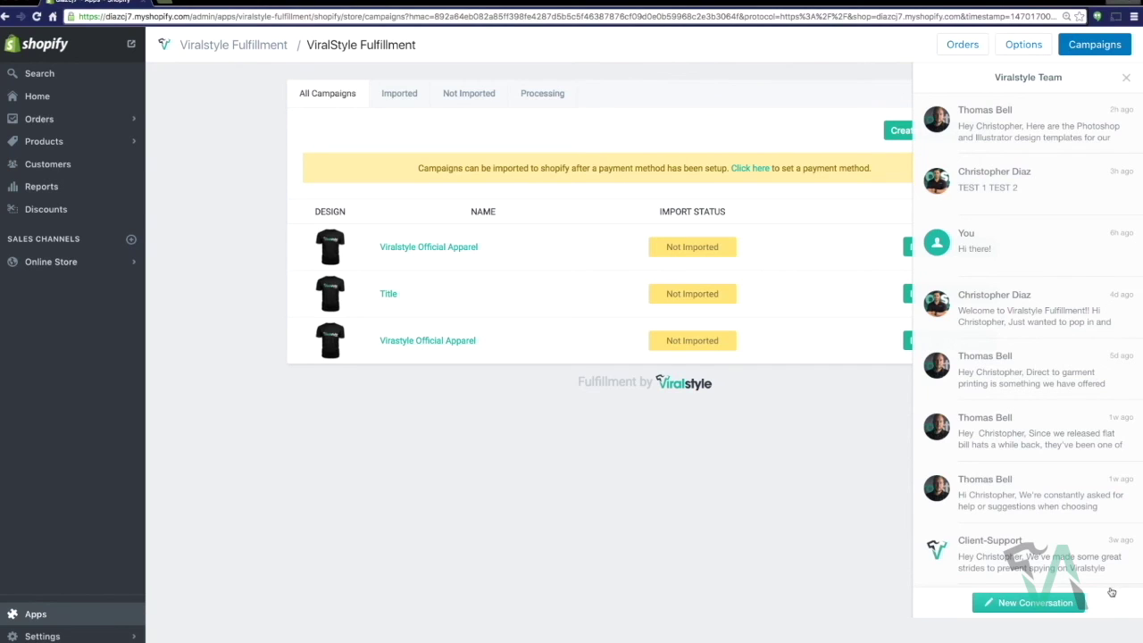
# Dismiss a new chat and open the Viralstyle Team message about Photoshop and Illustrator templates
pyautogui.click(1046, 606)
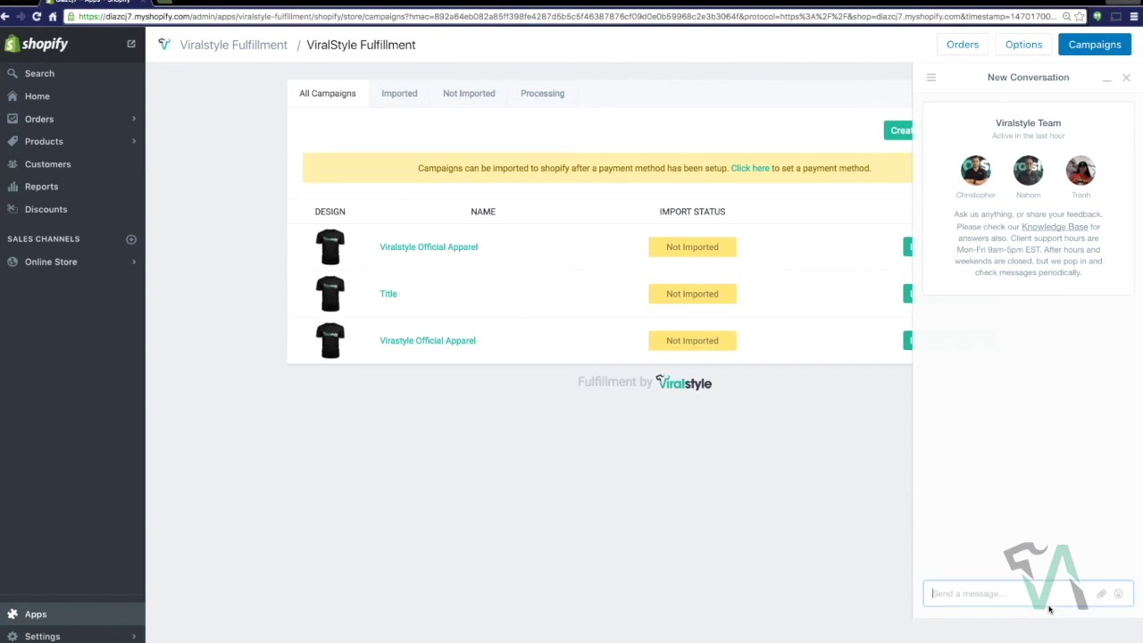
pyautogui.click(1126, 77)
pyautogui.click(1115, 591)
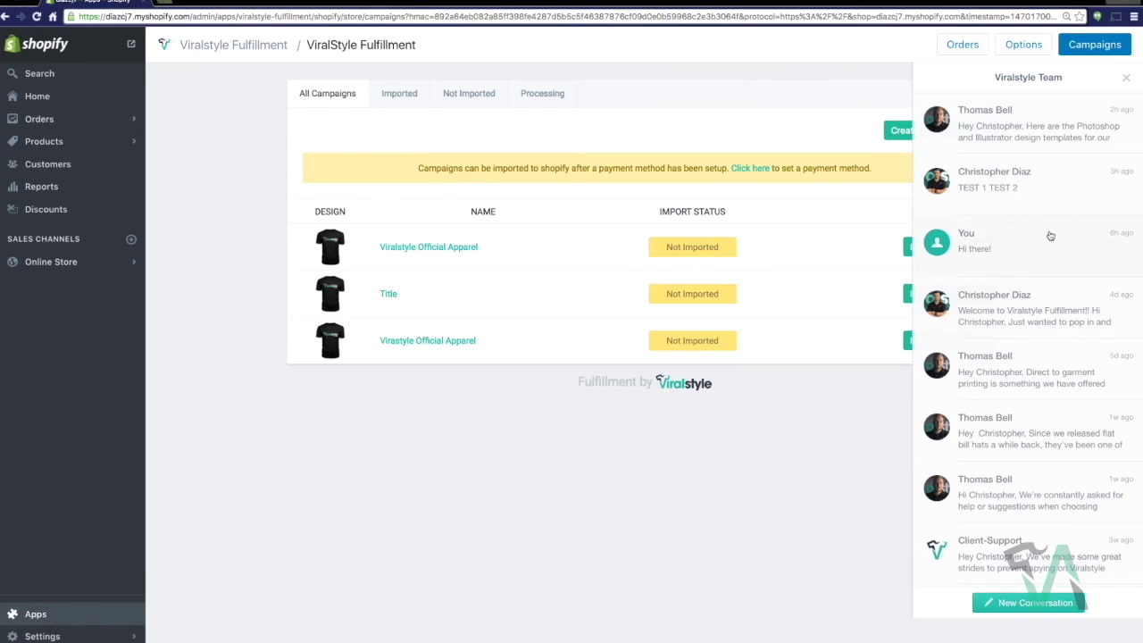
pyautogui.click(1001, 134)
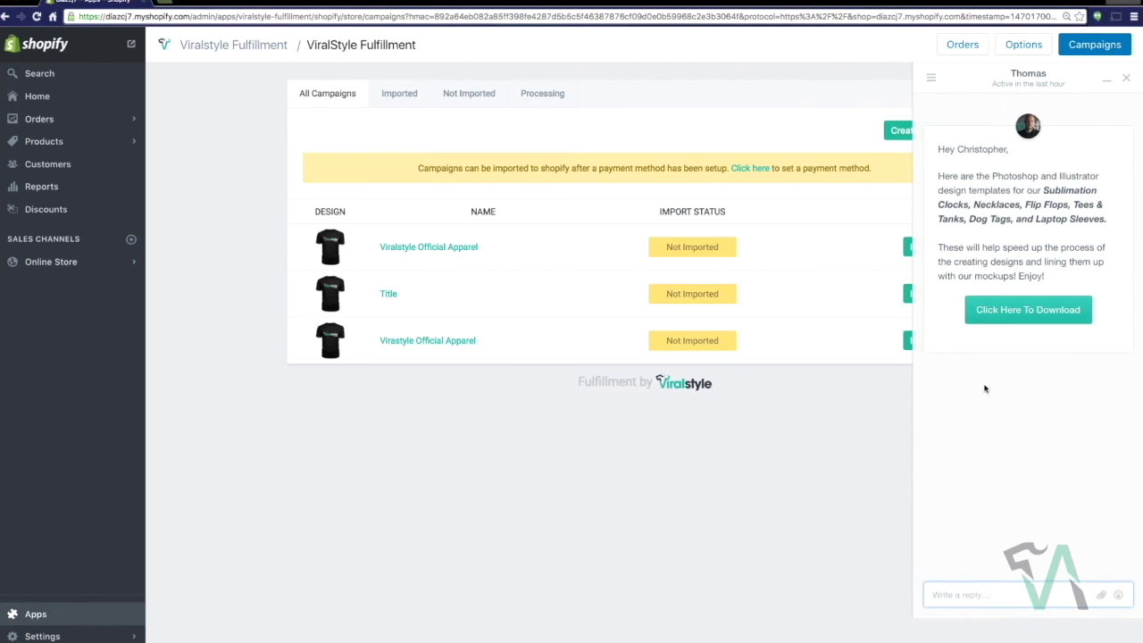